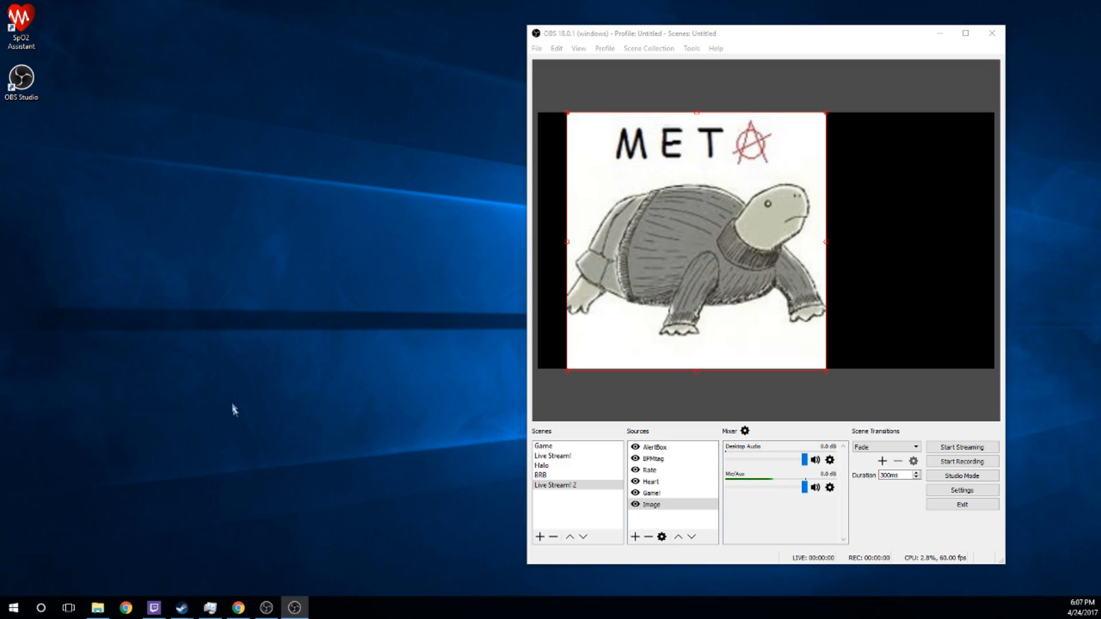
- Look over the CMS 50D+ pulse oximeter product page and the Contec SpO2 Assistant software download page in the browser
click(238, 611)
click(184, 12)
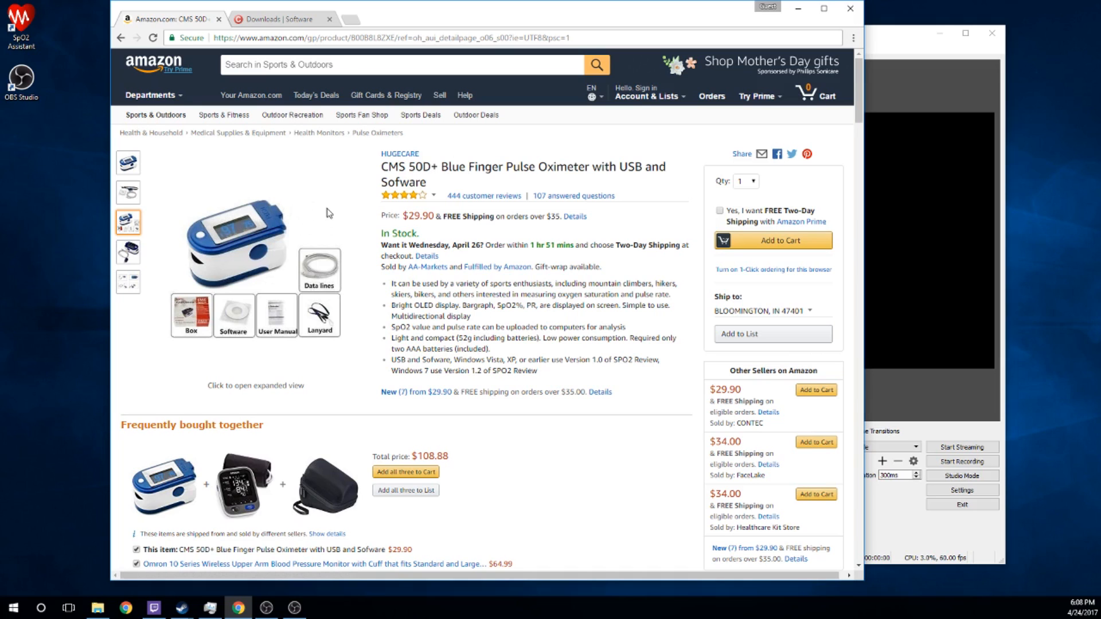
mouse_move(131, 281)
click(280, 19)
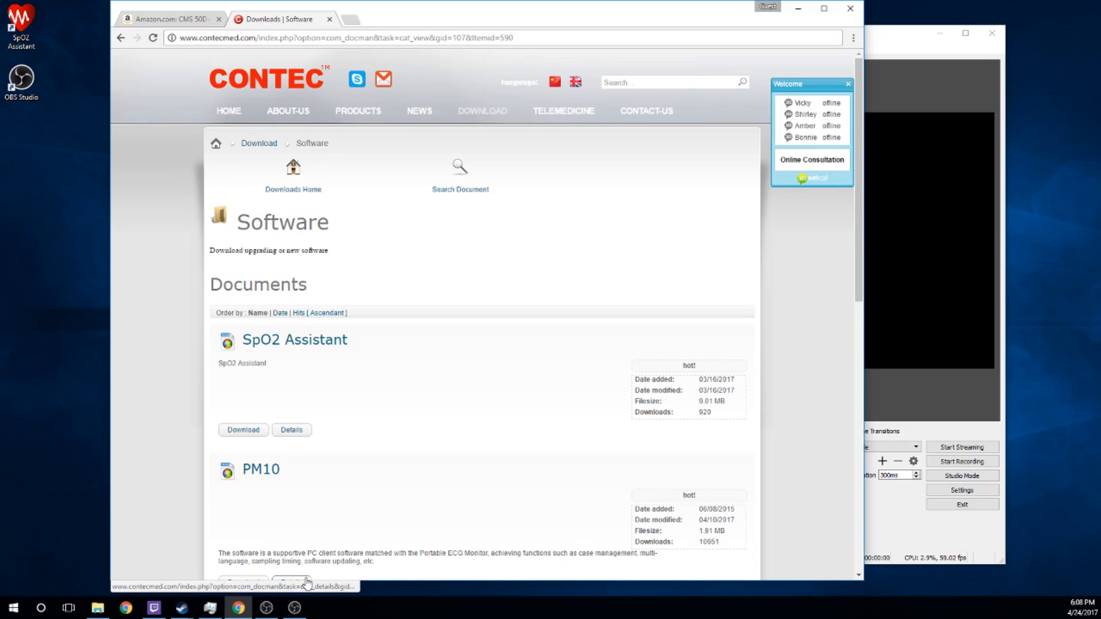
click(188, 20)
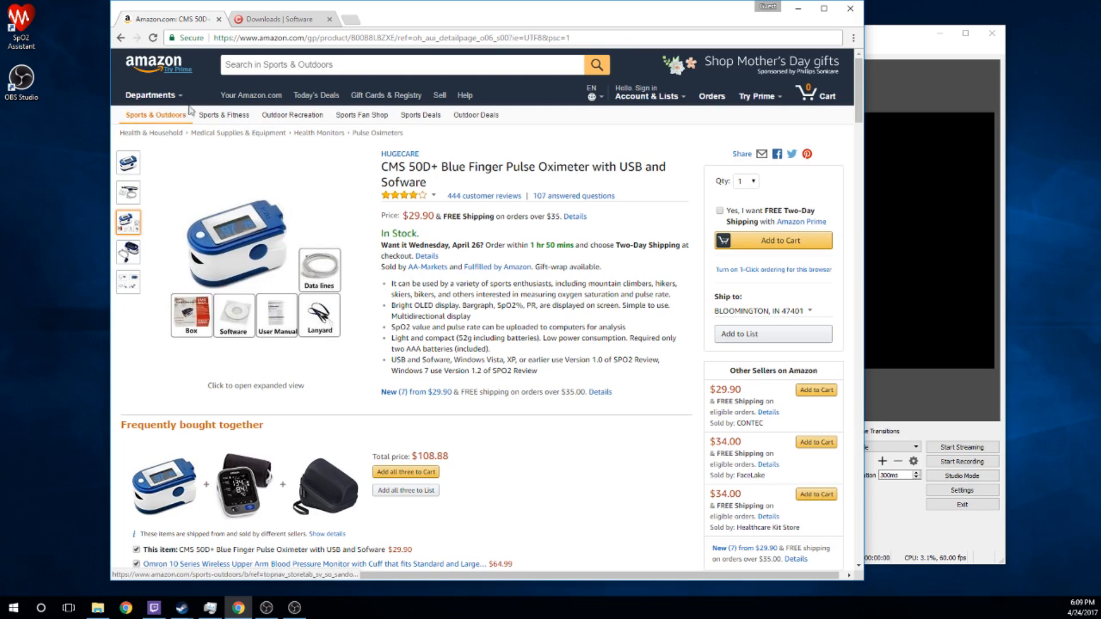
click(797, 8)
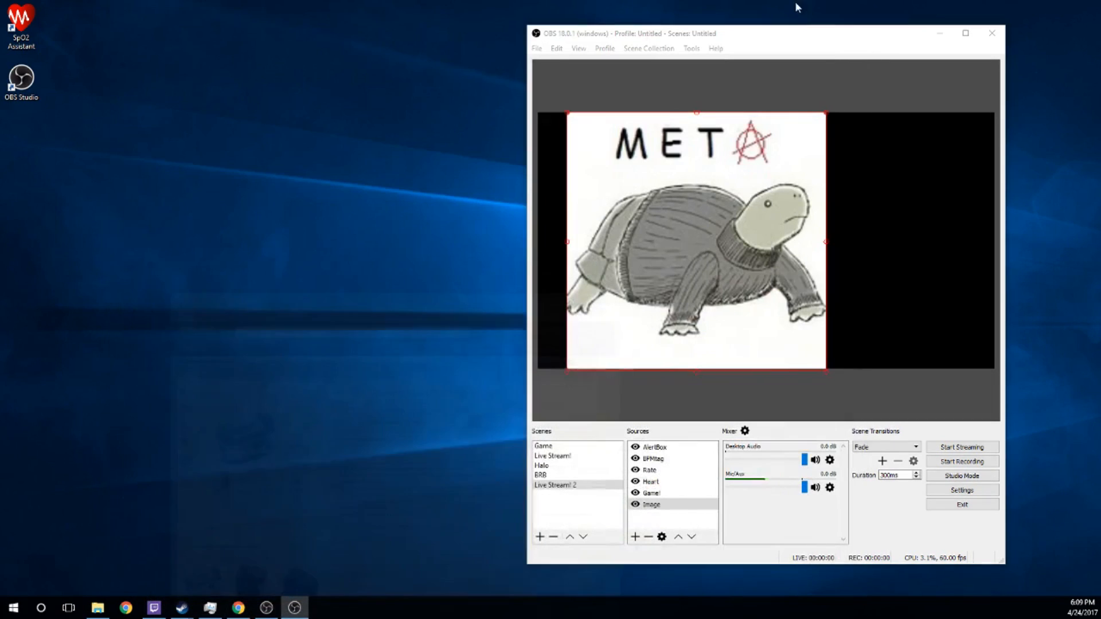
- Launch SpO2 Assistant and connect to the pulse oximeter found on COM3 to display live readings
double_click(34, 23)
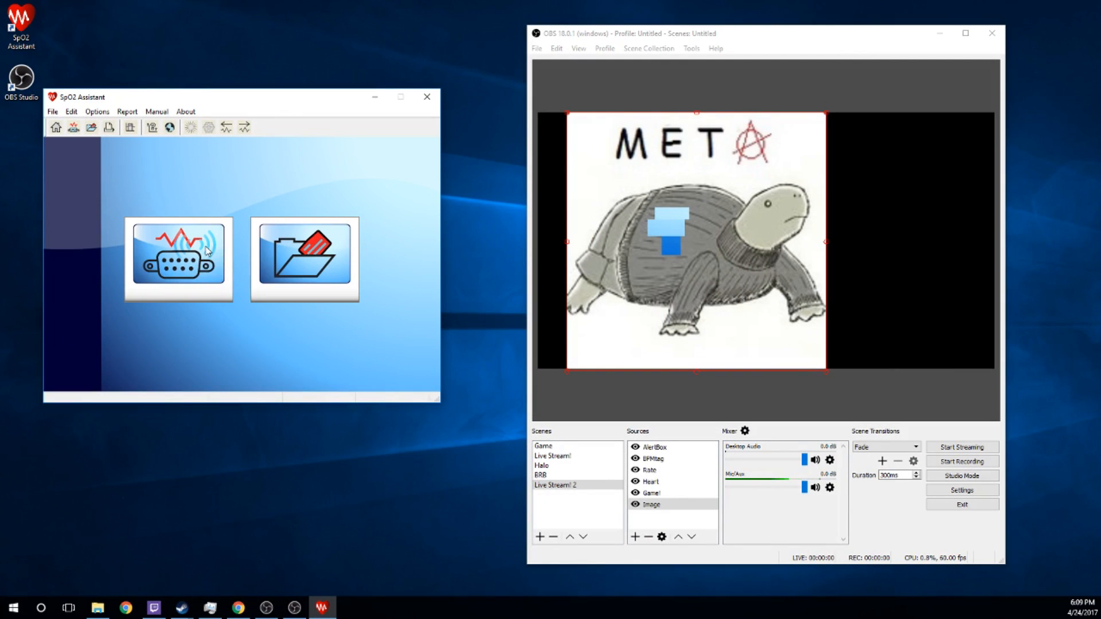
click(170, 267)
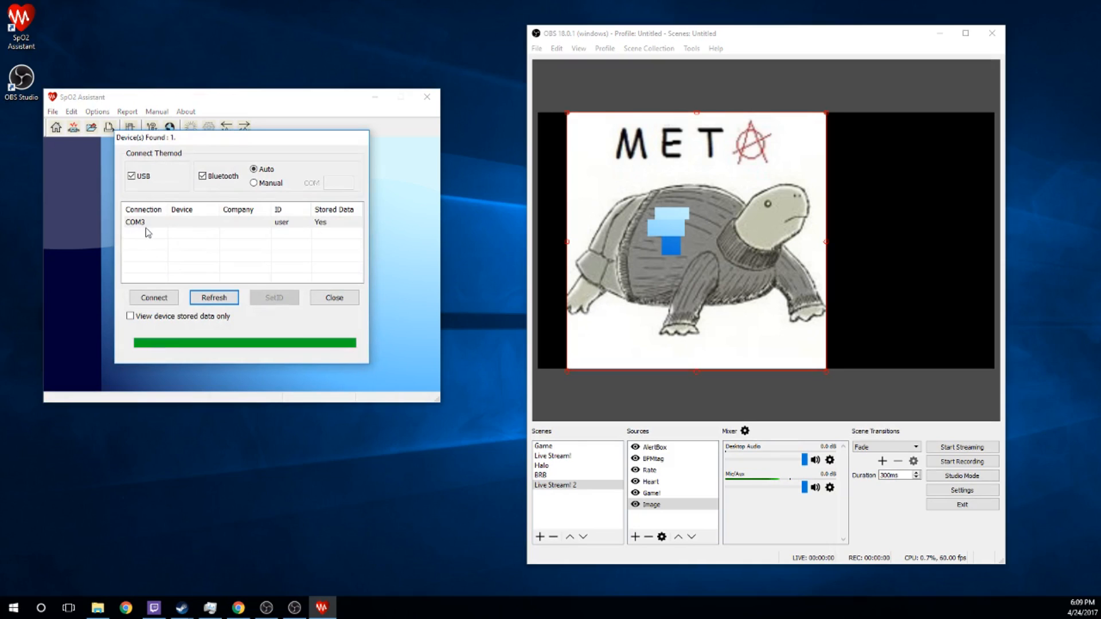
click(146, 224)
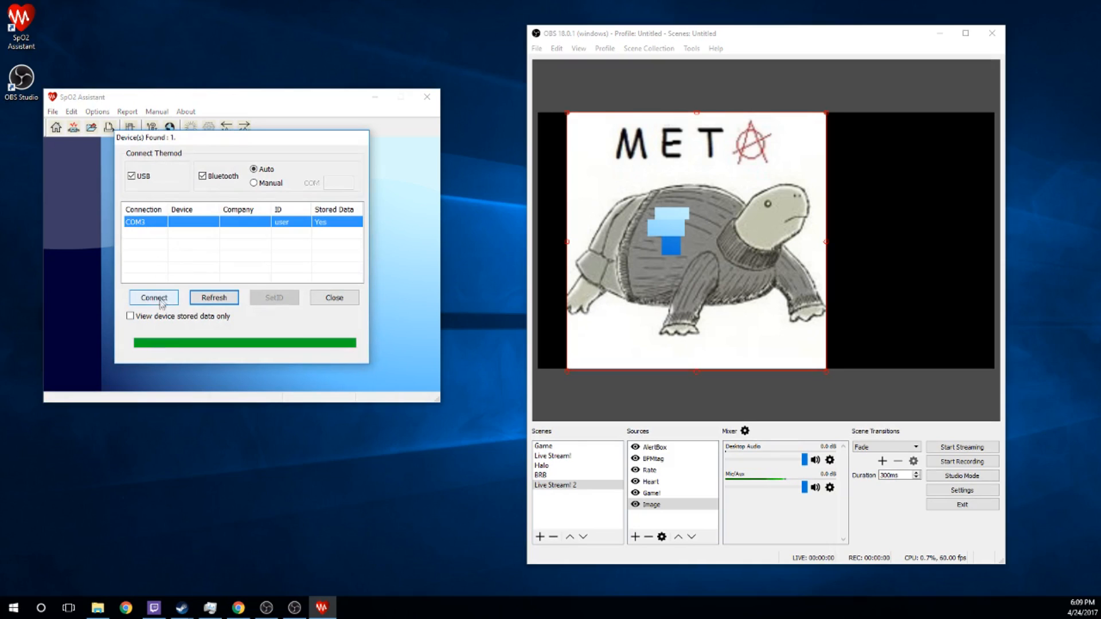
click(184, 246)
click(168, 301)
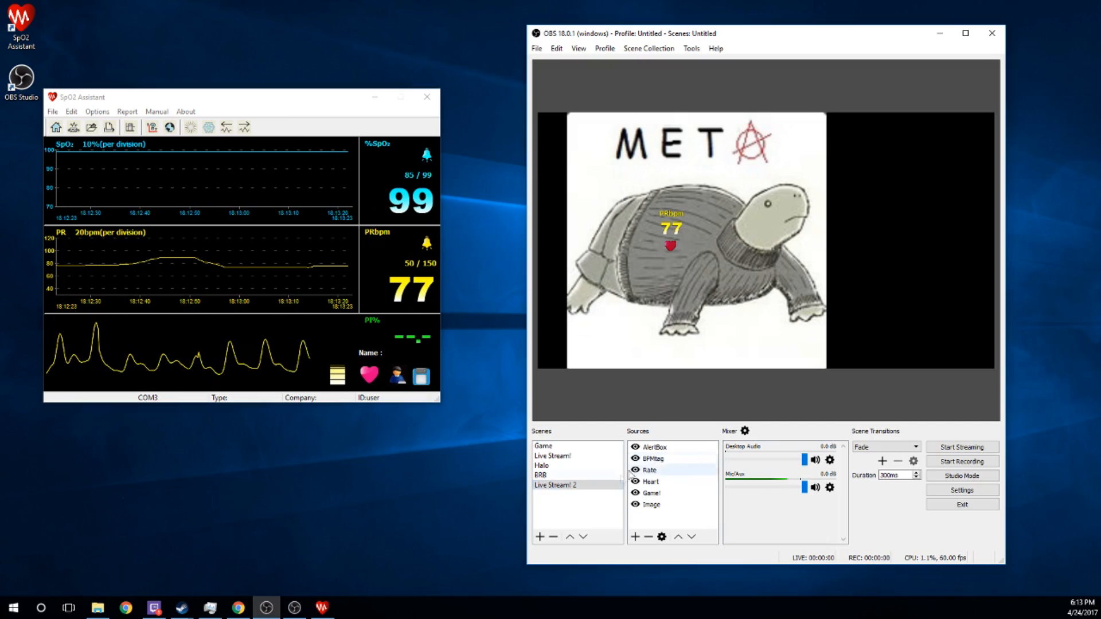
- Add a window capture source named rate2 in OBS Studio that captures the SpO2 Assistant window
click(636, 537)
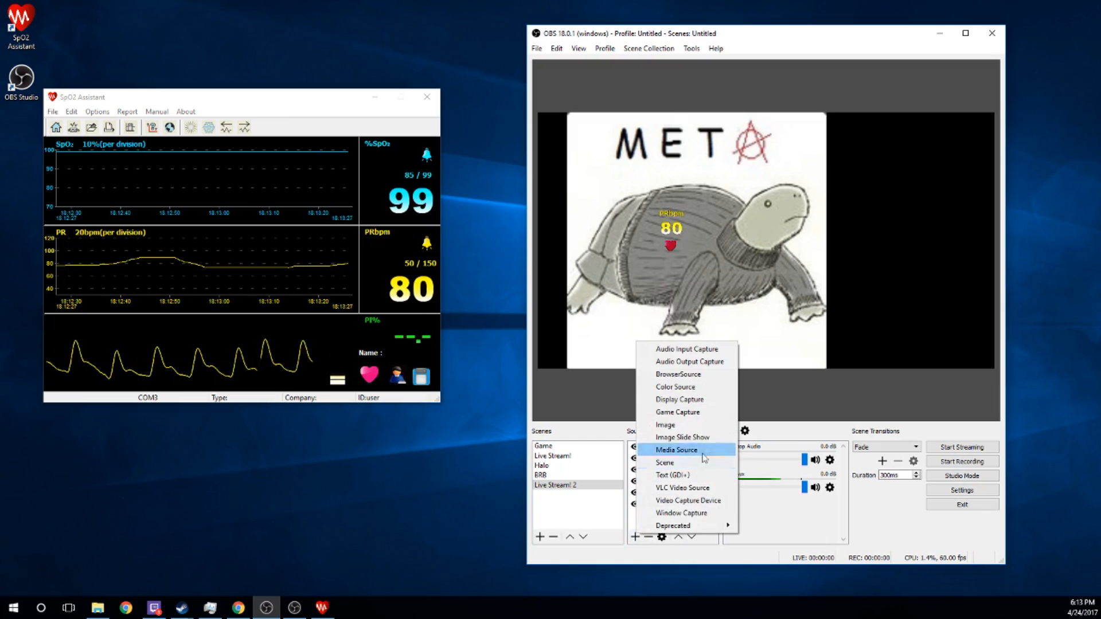
click(682, 513)
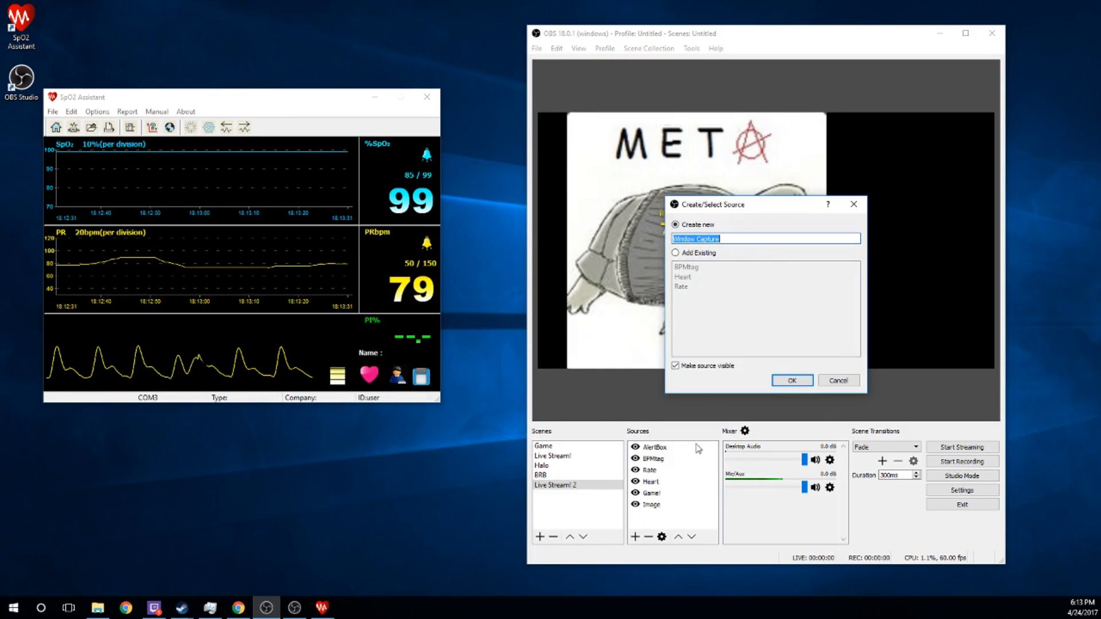
text(rate2)
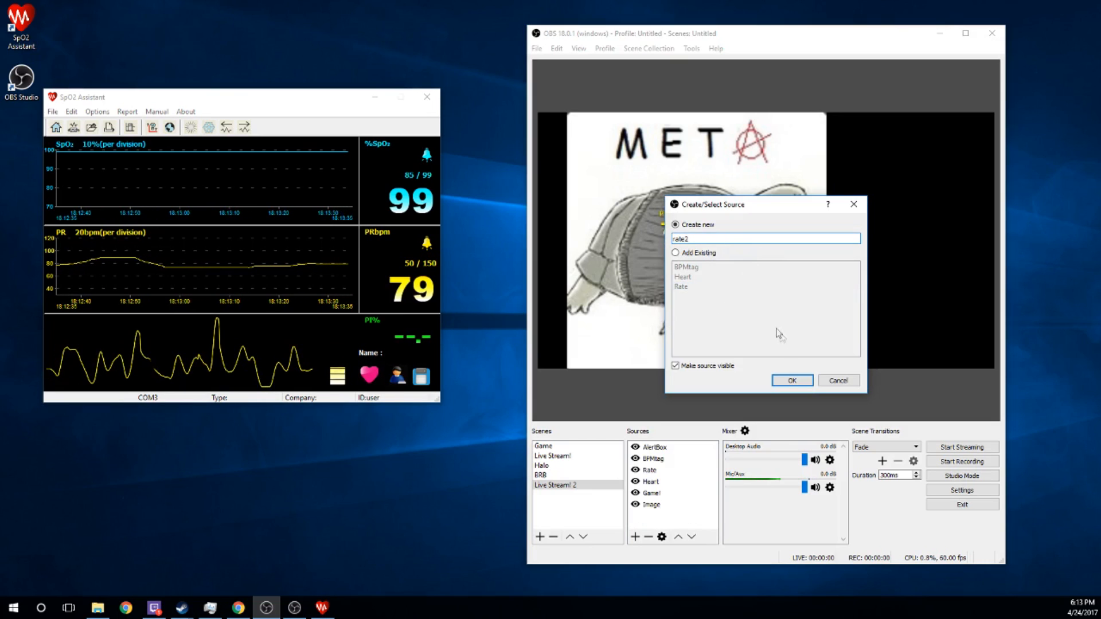
click(790, 381)
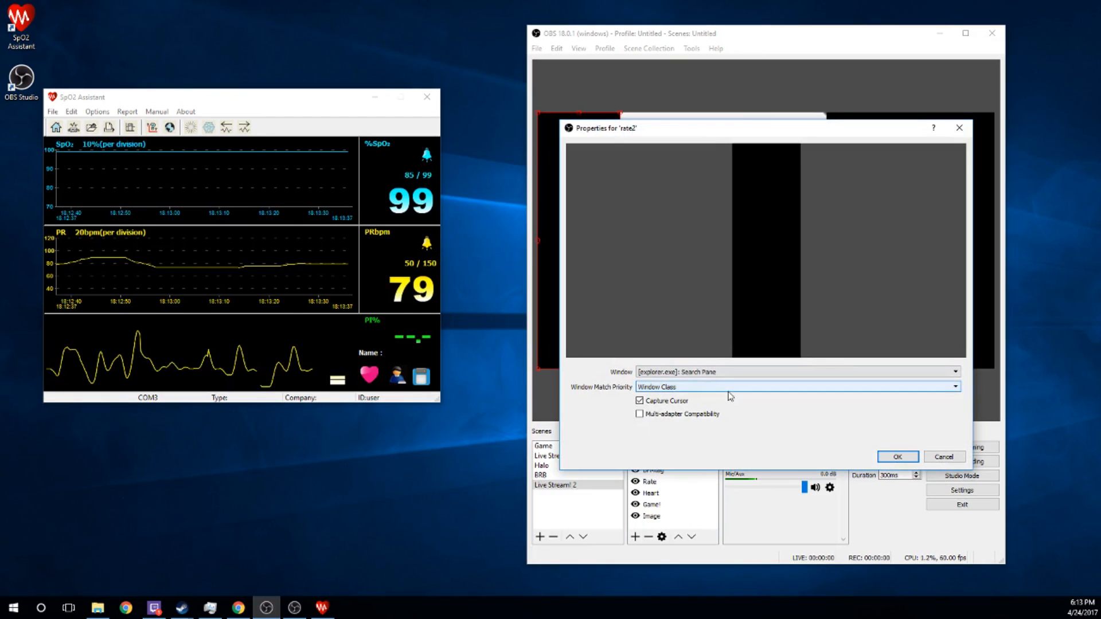
click(695, 381)
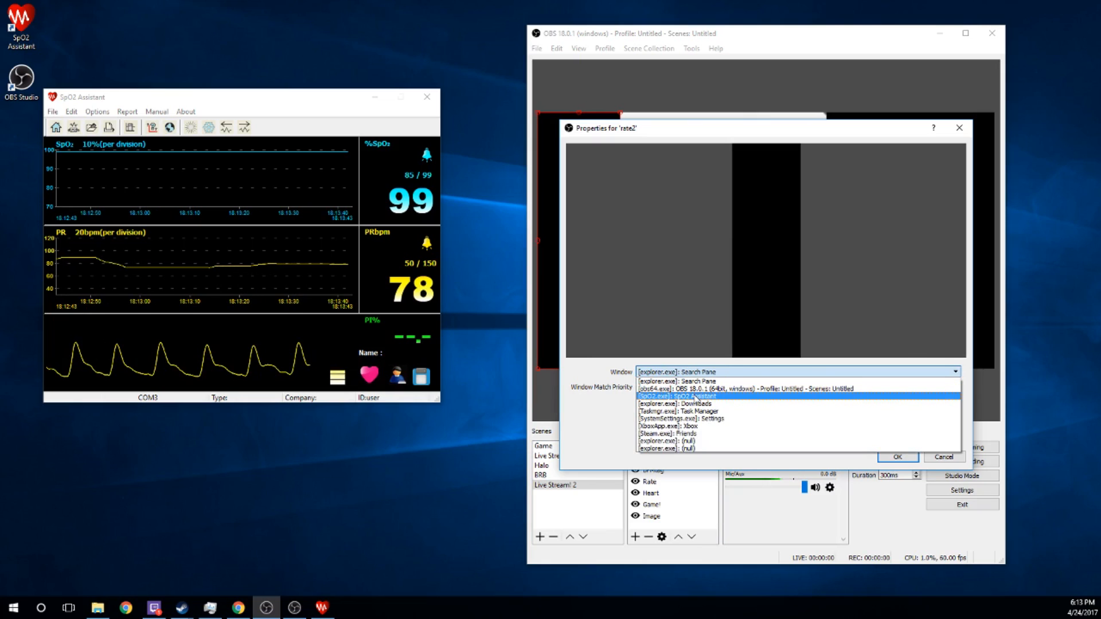
click(696, 396)
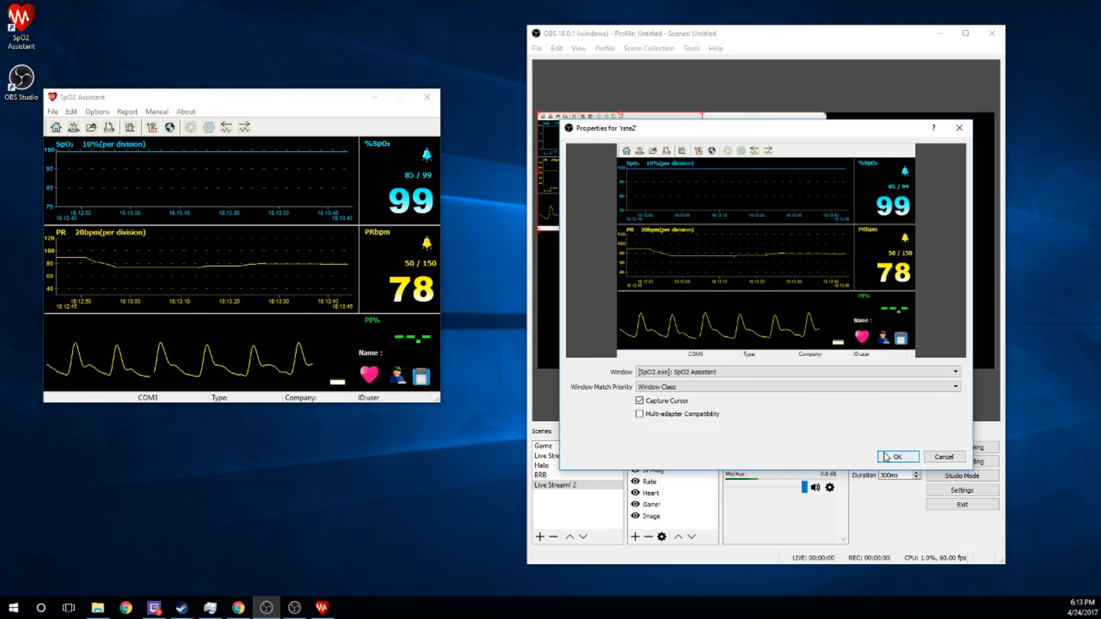
click(895, 456)
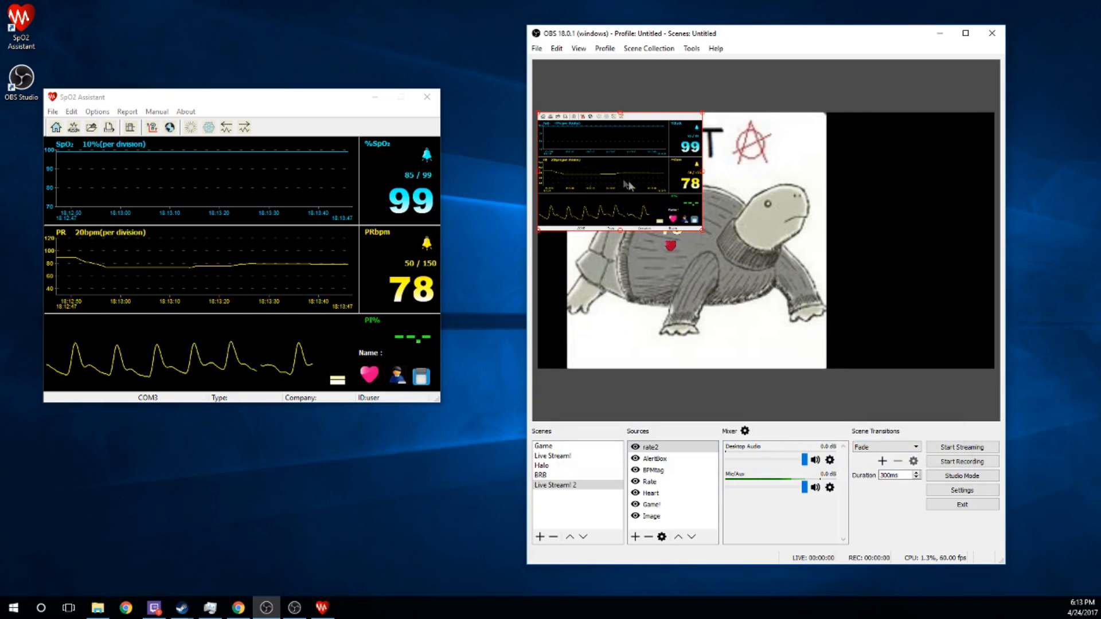
- Reposition and scale the rate2 capture over the turtle image, and crop it down to the PRbpm number
drag(622, 176, 740, 247)
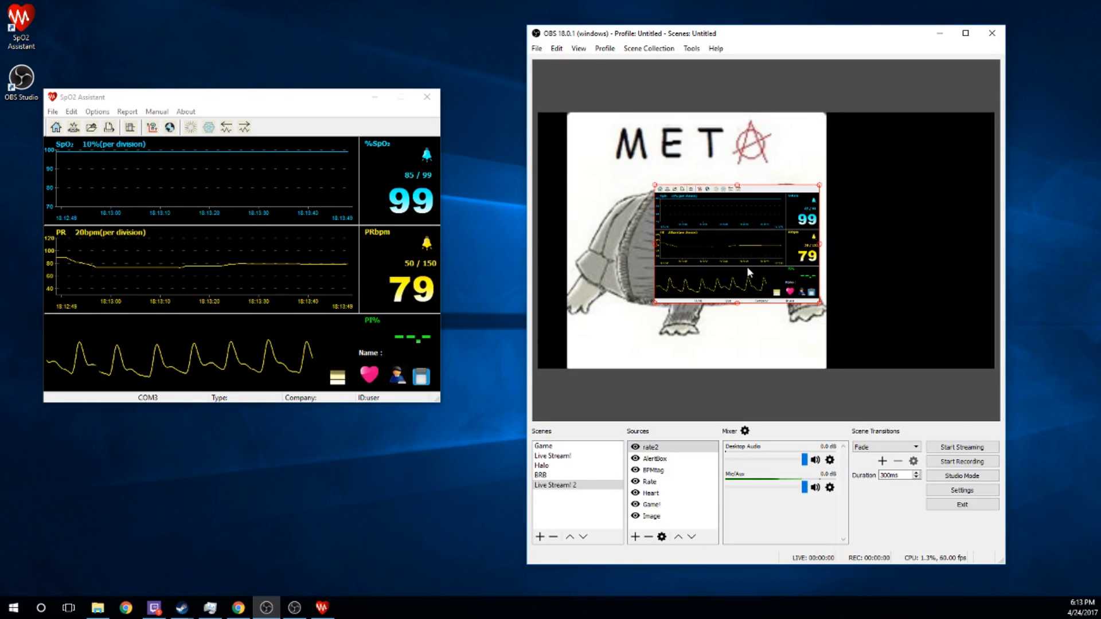
drag(654, 185, 641, 176)
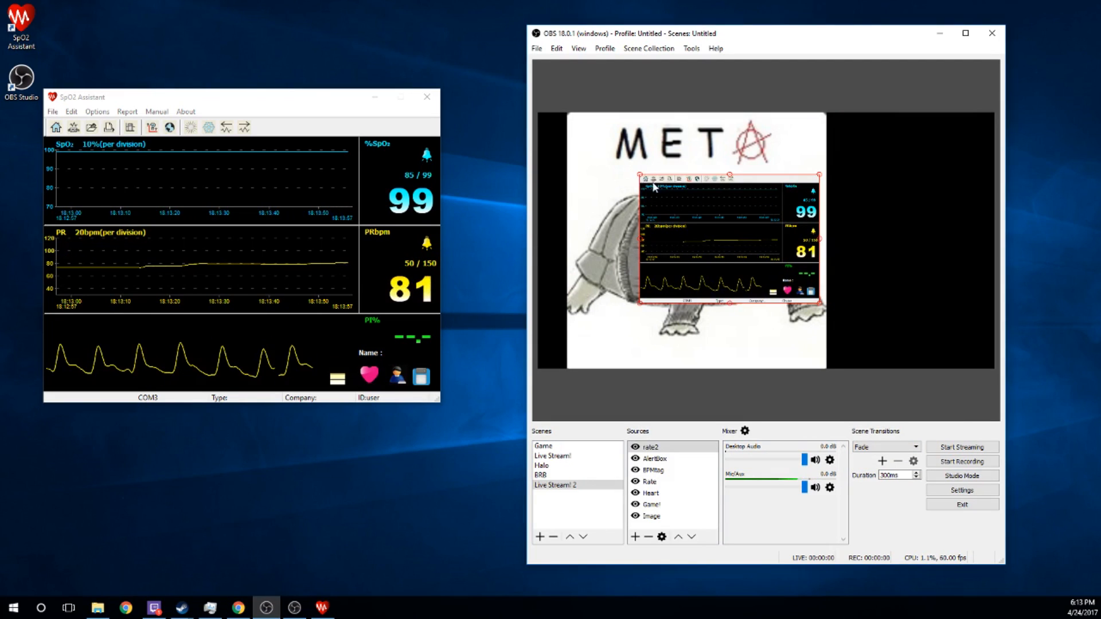
drag(641, 178, 588, 140)
drag(640, 175, 693, 205)
drag(598, 145, 790, 233)
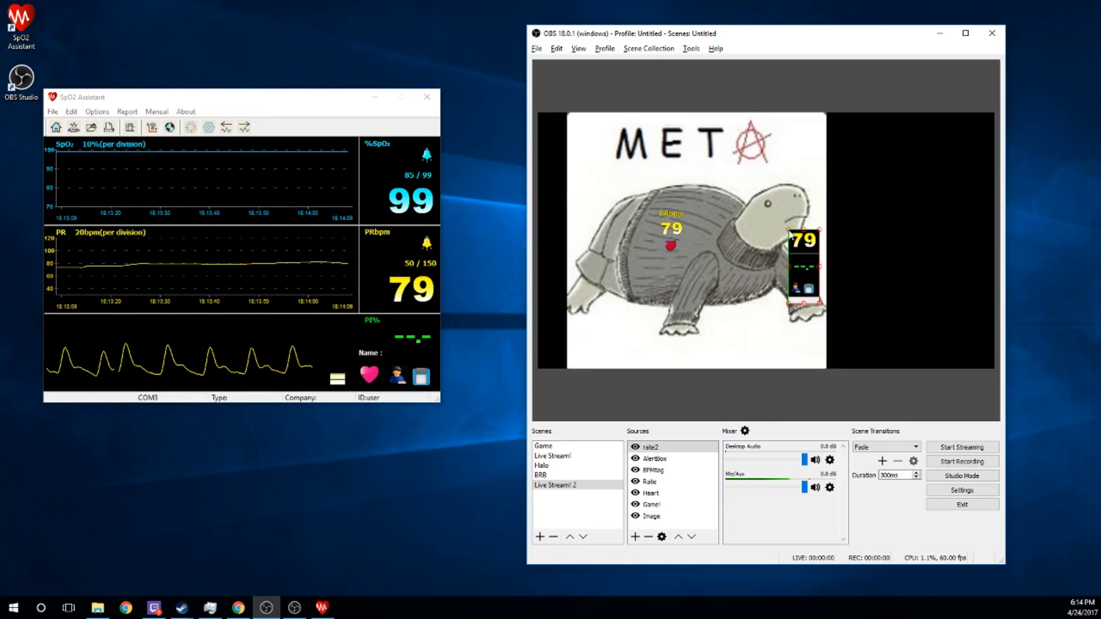
drag(819, 302, 820, 261)
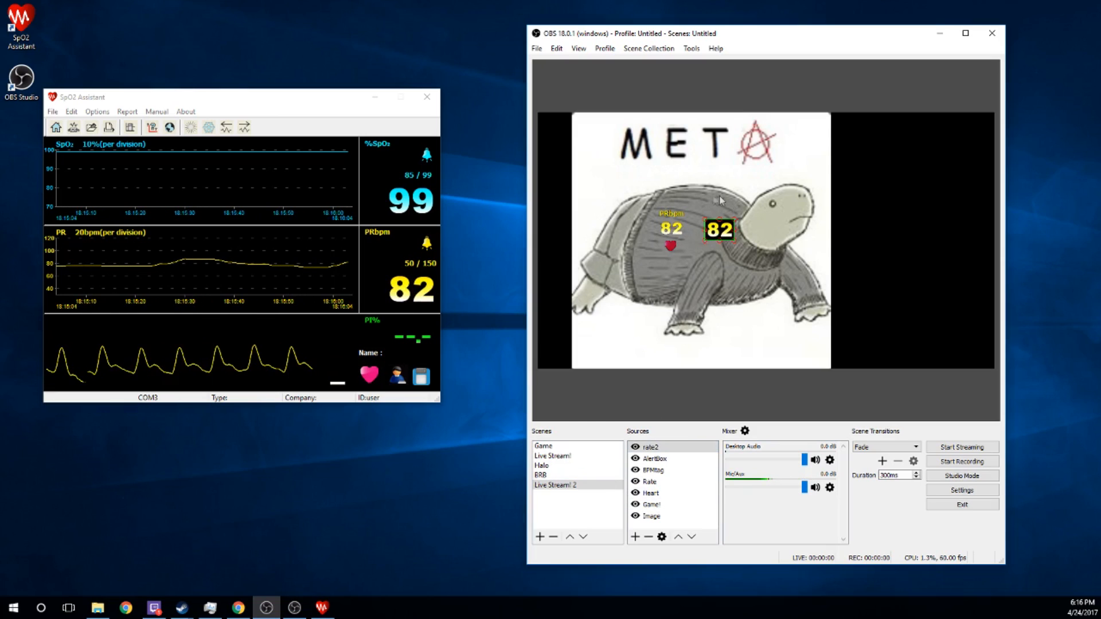
- Add a Color Key filter to the rate2 source and set its key color type to Custom Color
right_click(719, 231)
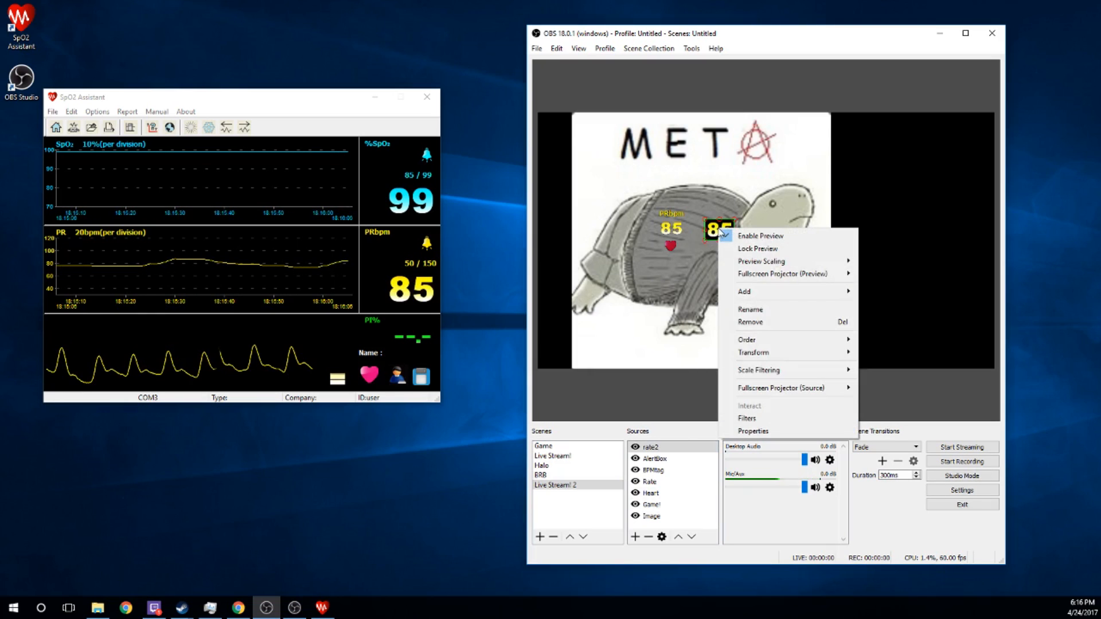
click(747, 419)
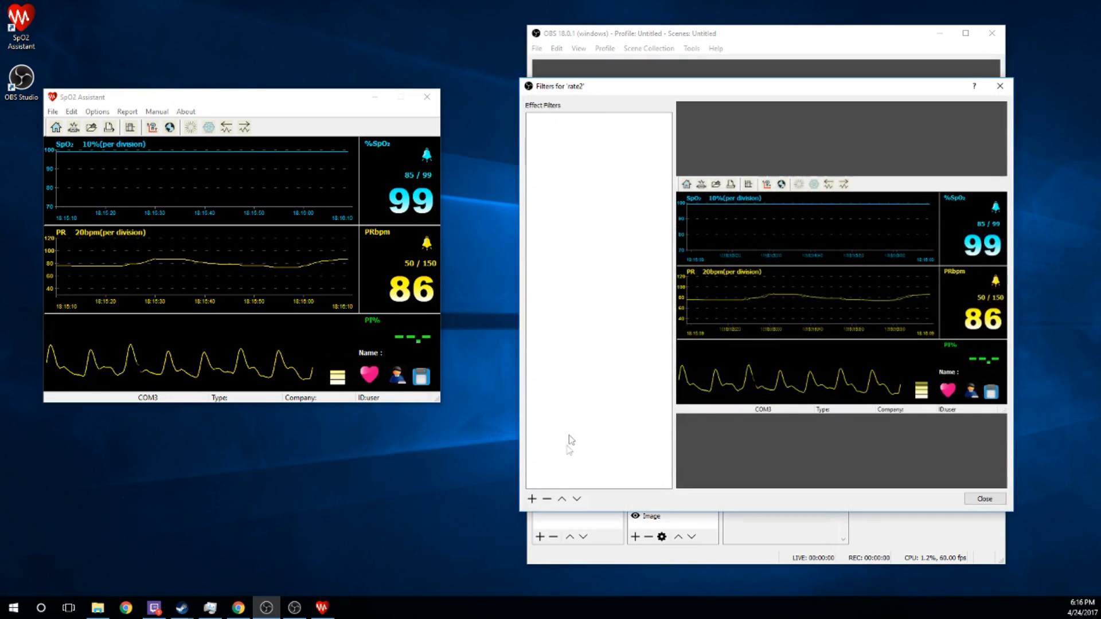
click(532, 499)
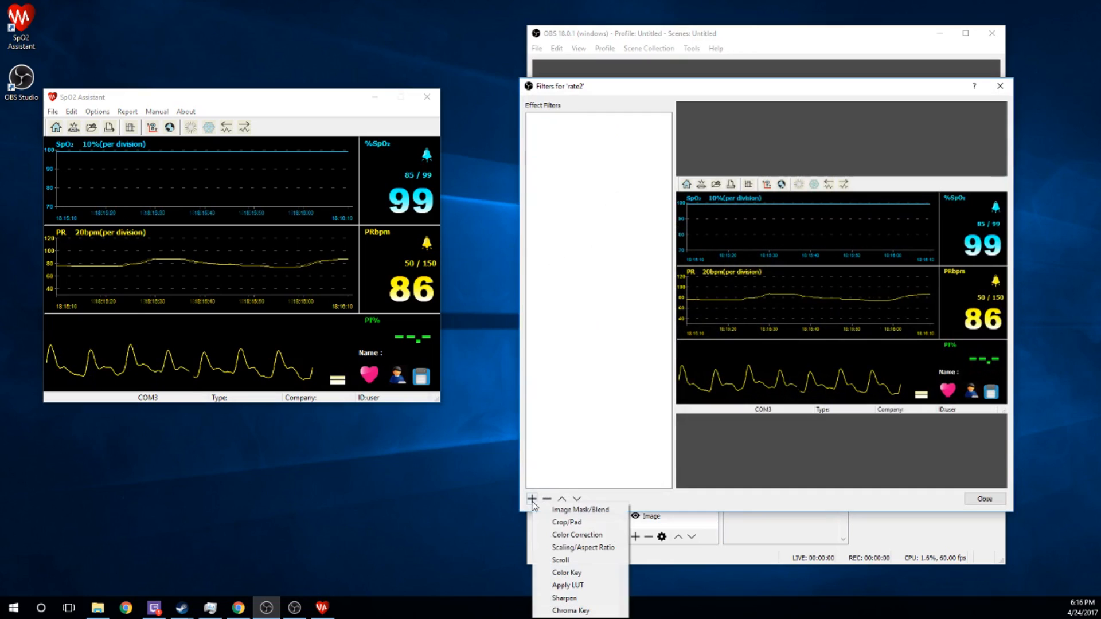
click(576, 572)
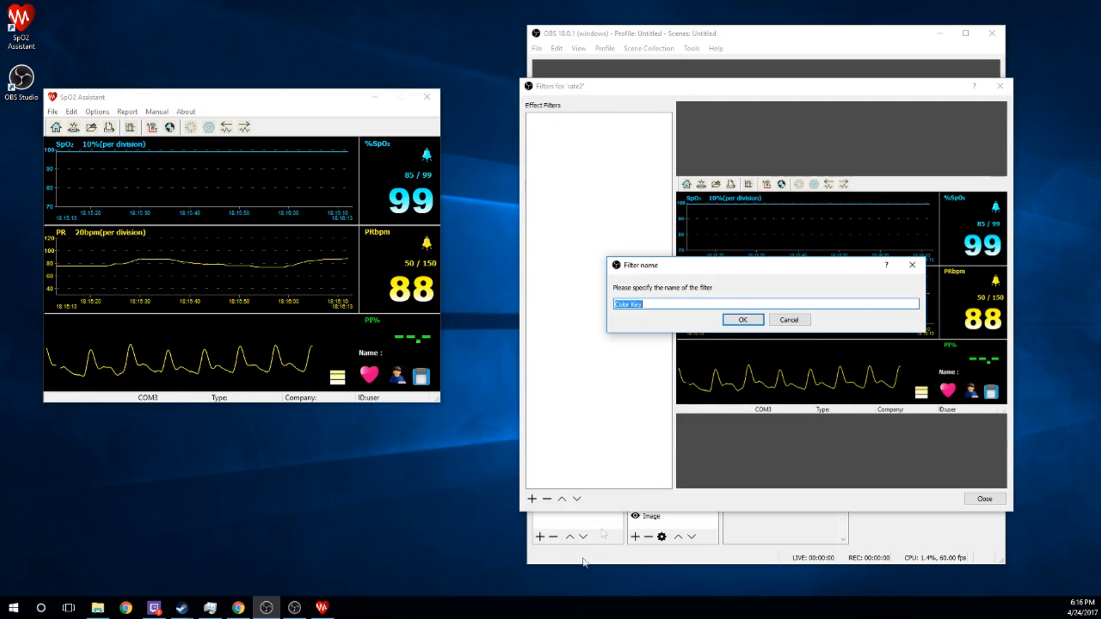
click(741, 320)
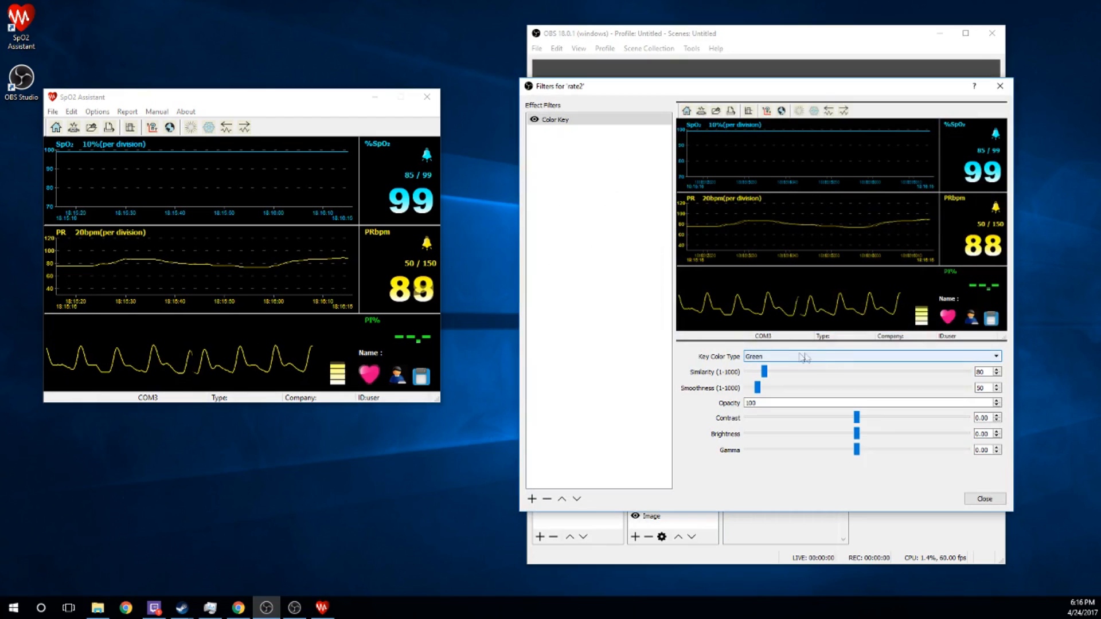
click(765, 357)
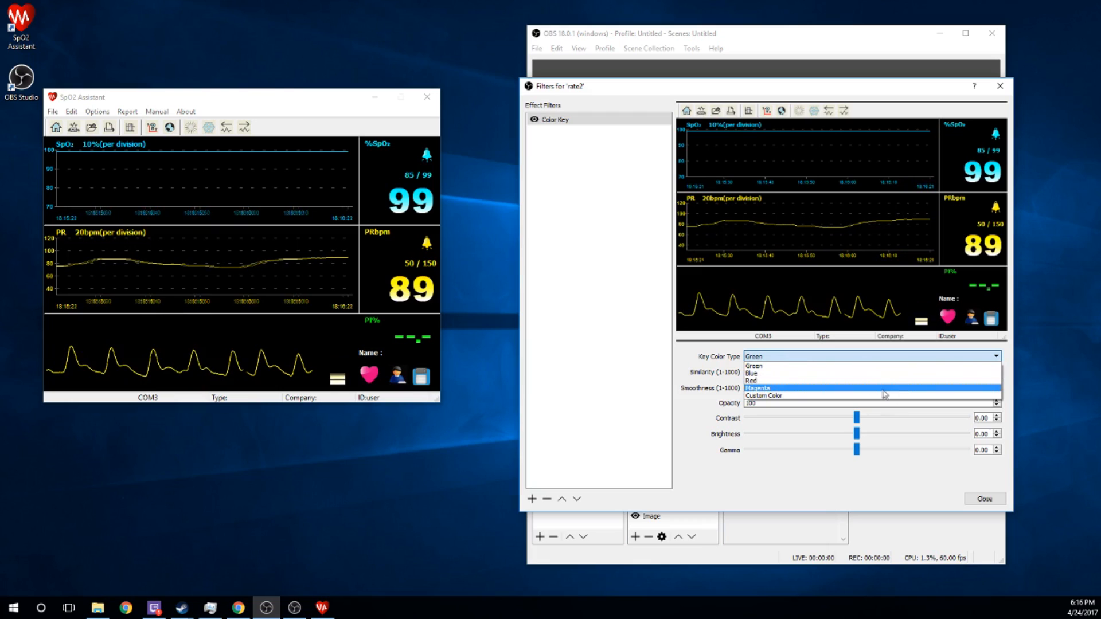
click(773, 395)
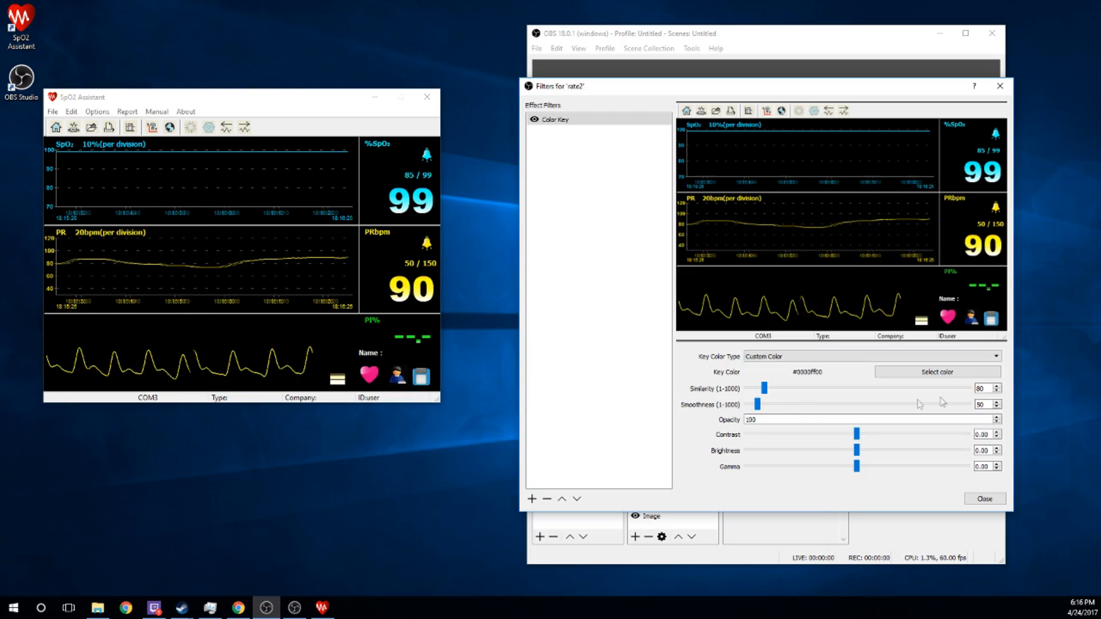
- Set the filter's key color to black and move the filters window aside to uncover the scene preview
click(937, 372)
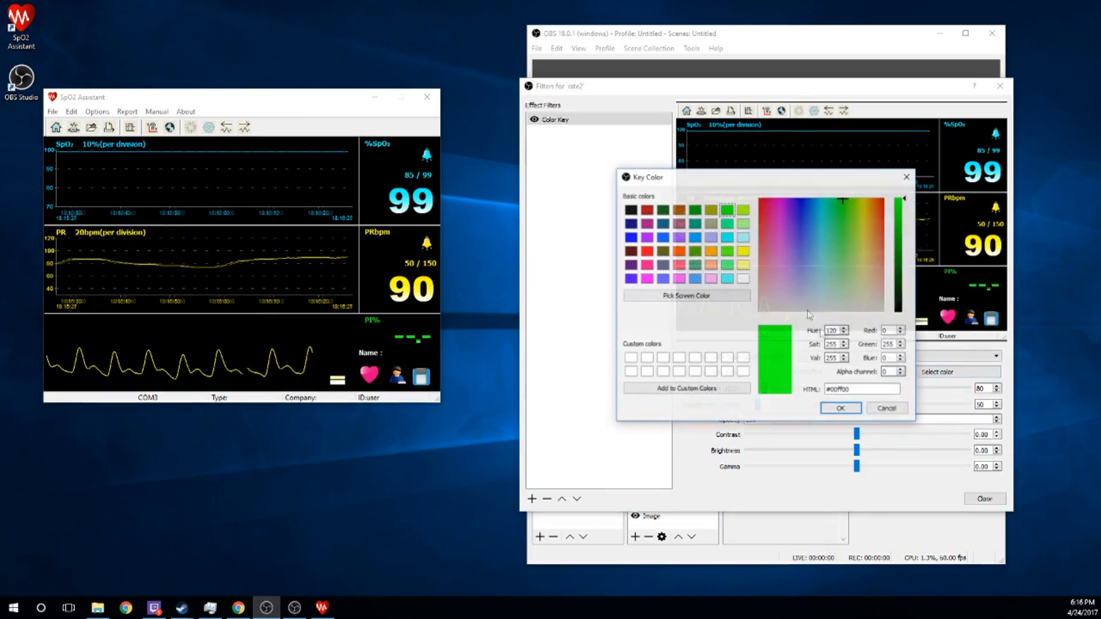
click(630, 211)
click(851, 408)
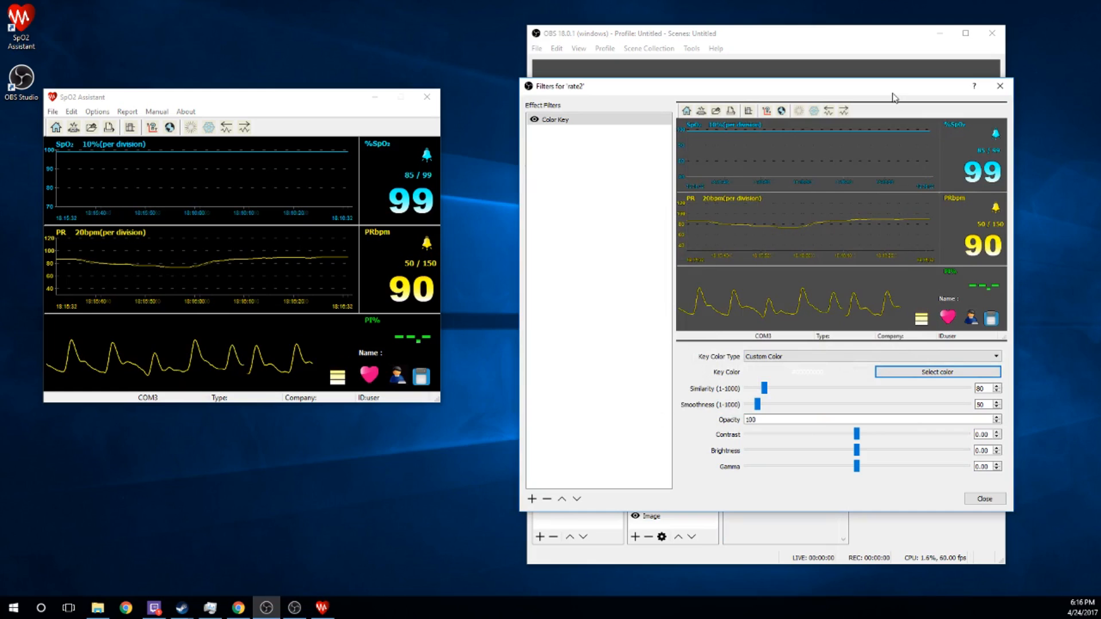
drag(893, 97, 468, 73)
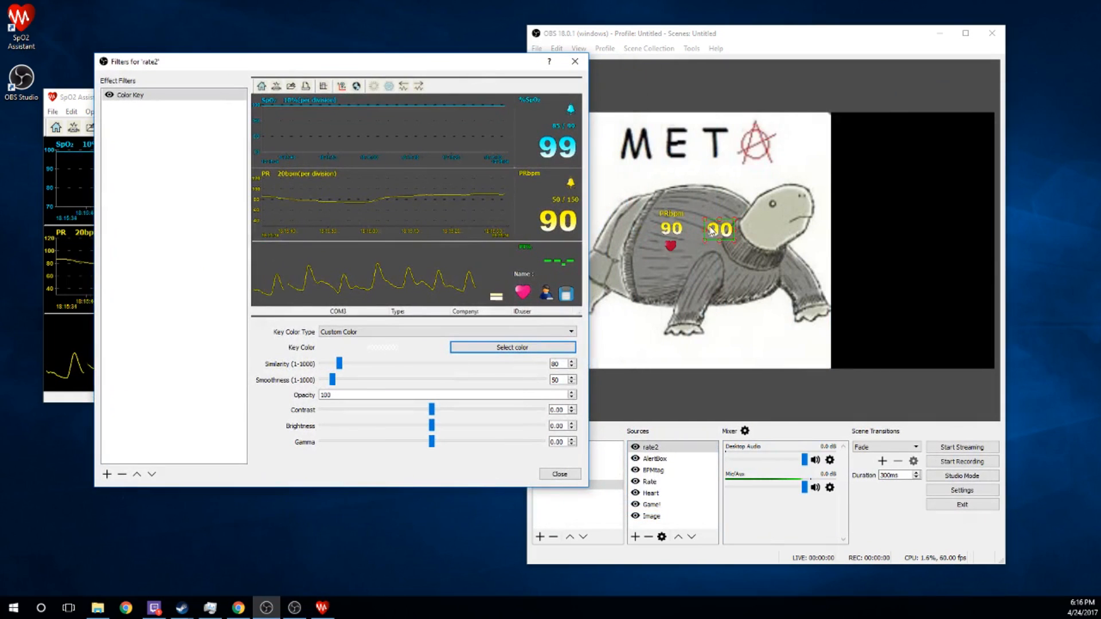
- Try white as the key color of the rate2 Color Key filter
click(513, 349)
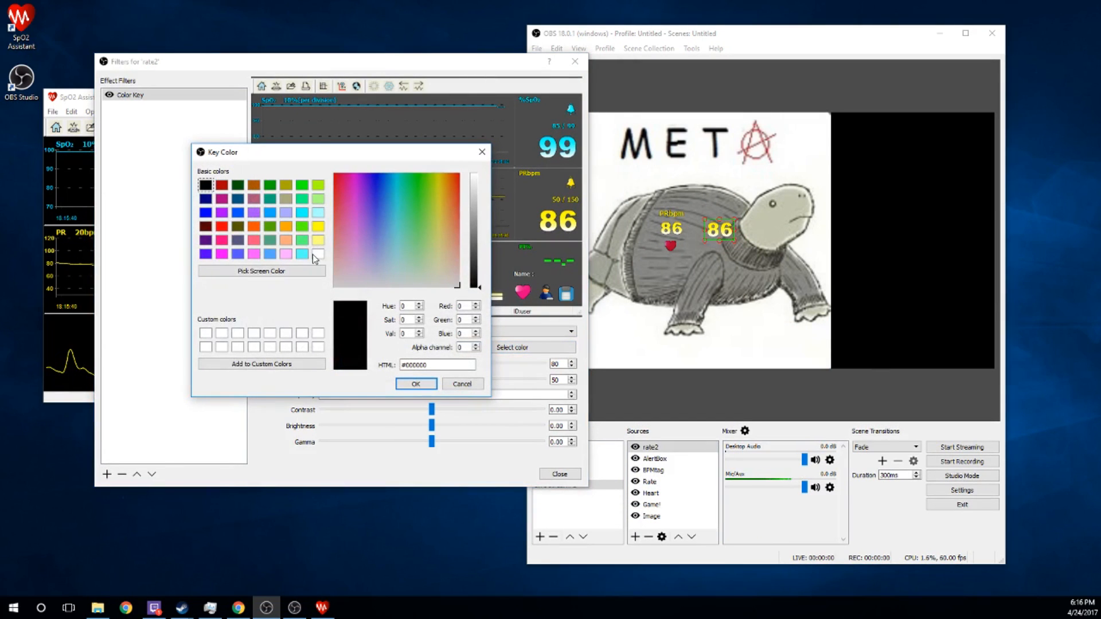
click(302, 254)
click(416, 383)
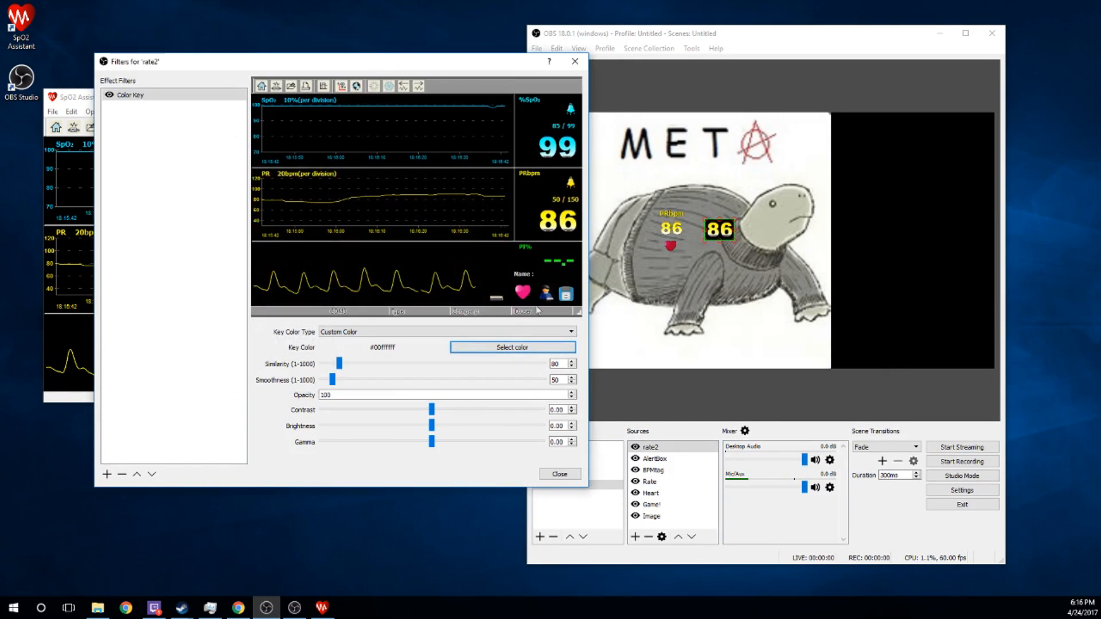
- Set the Color Key filter's key color back to black (#000000) and close the rate2 filters
click(512, 347)
click(206, 184)
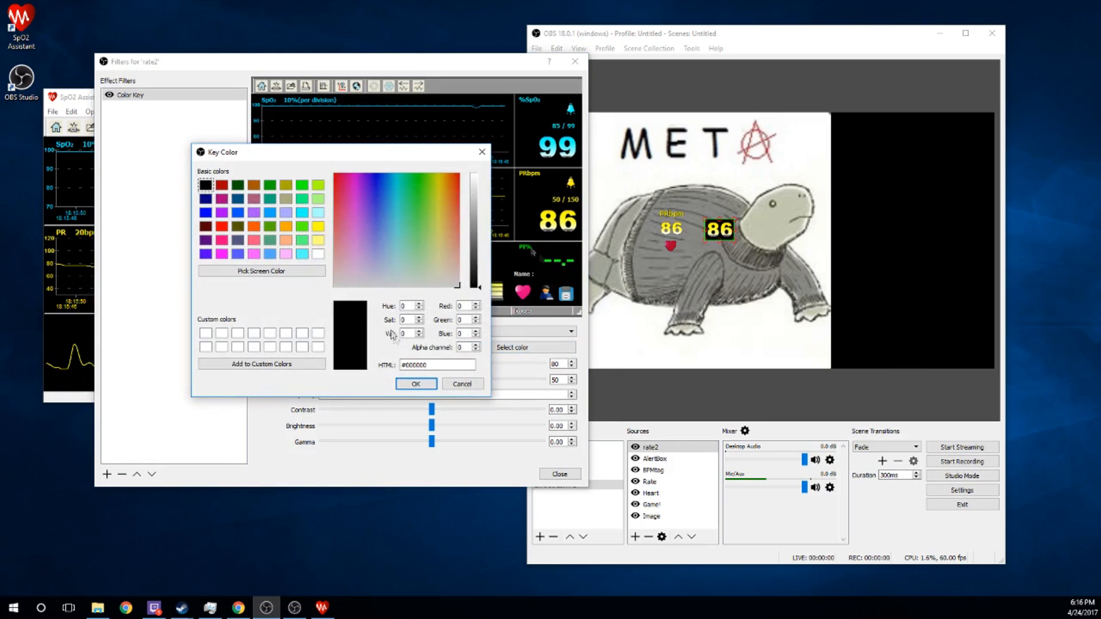
click(414, 386)
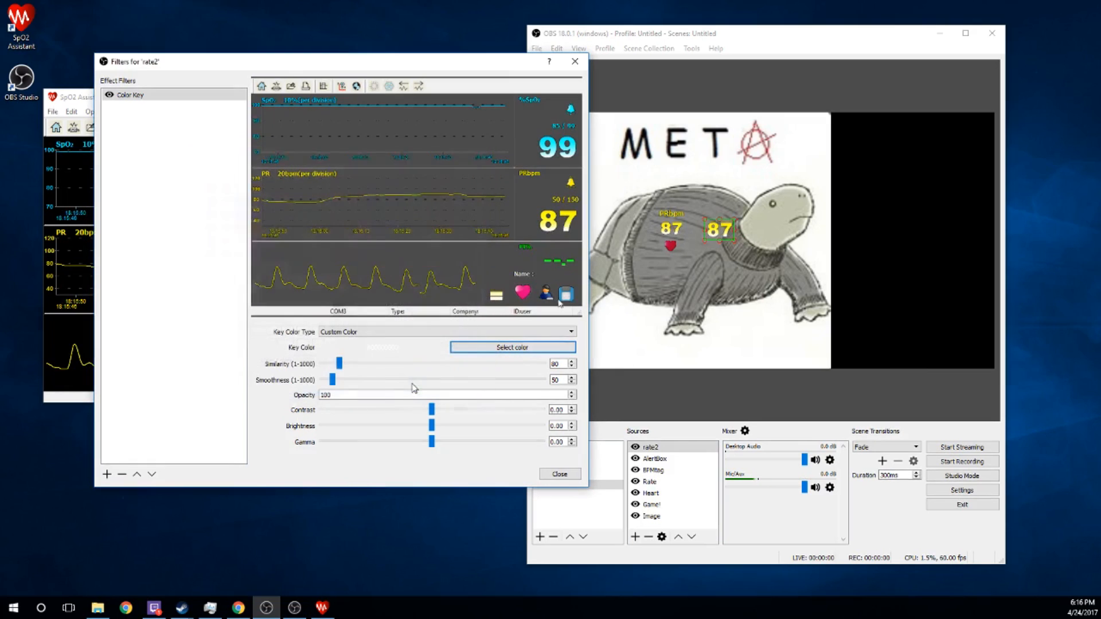
click(563, 474)
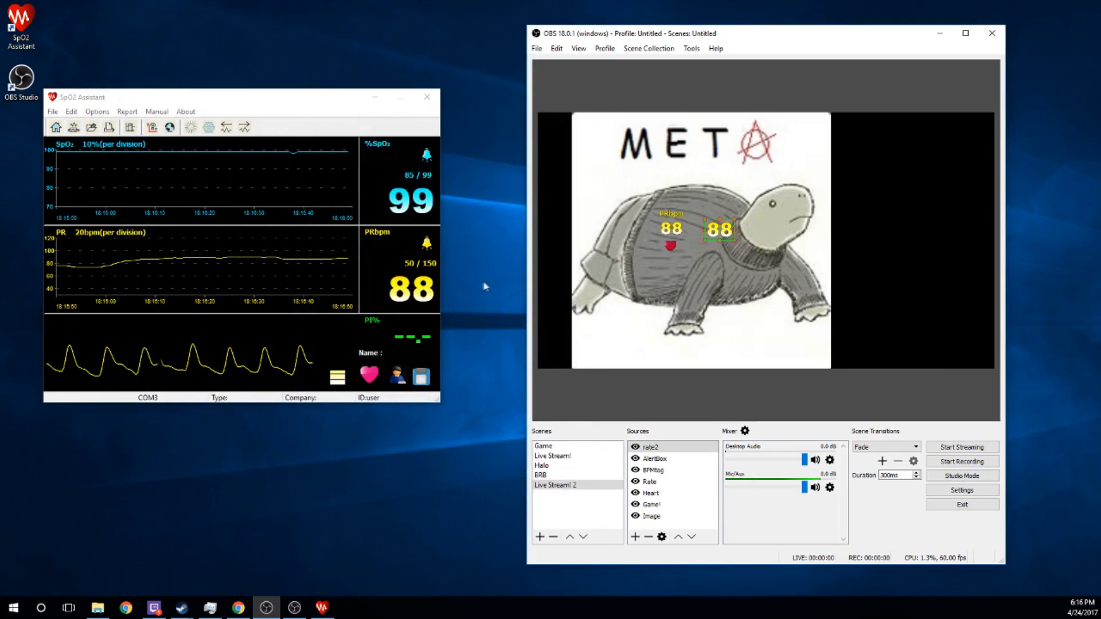